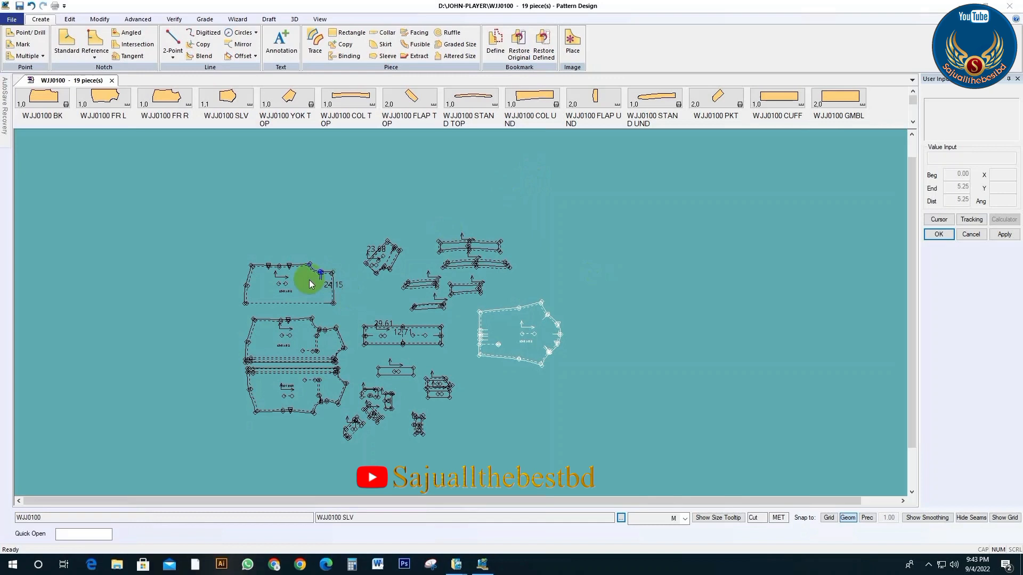
Examine the WJJ0100 pattern pieces laid out in the work area, including the back and both front pieces
scroll(370, 185, "down", 3)
scroll(371, 245, "up", 2)
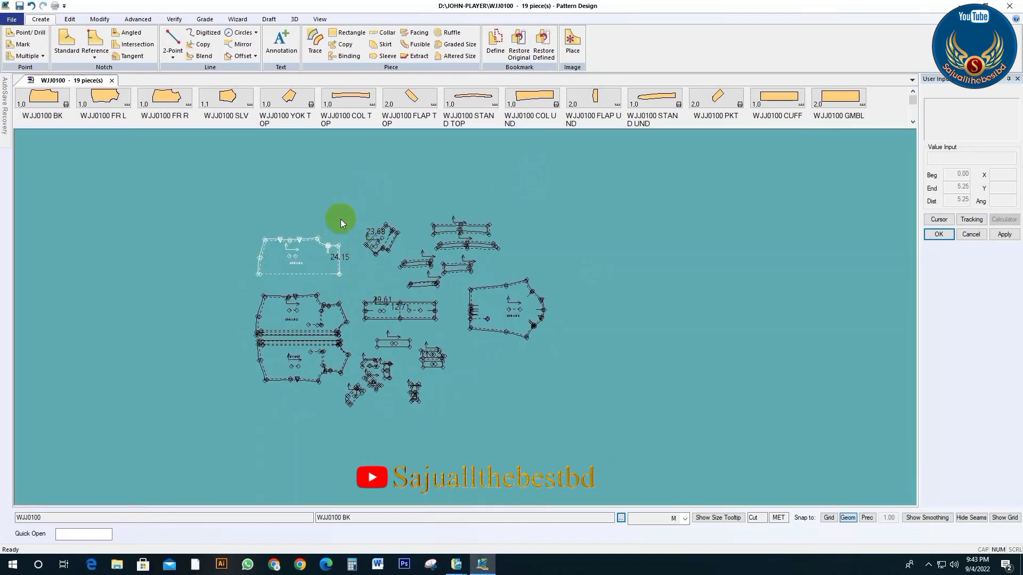
scroll(281, 240, "up", 3)
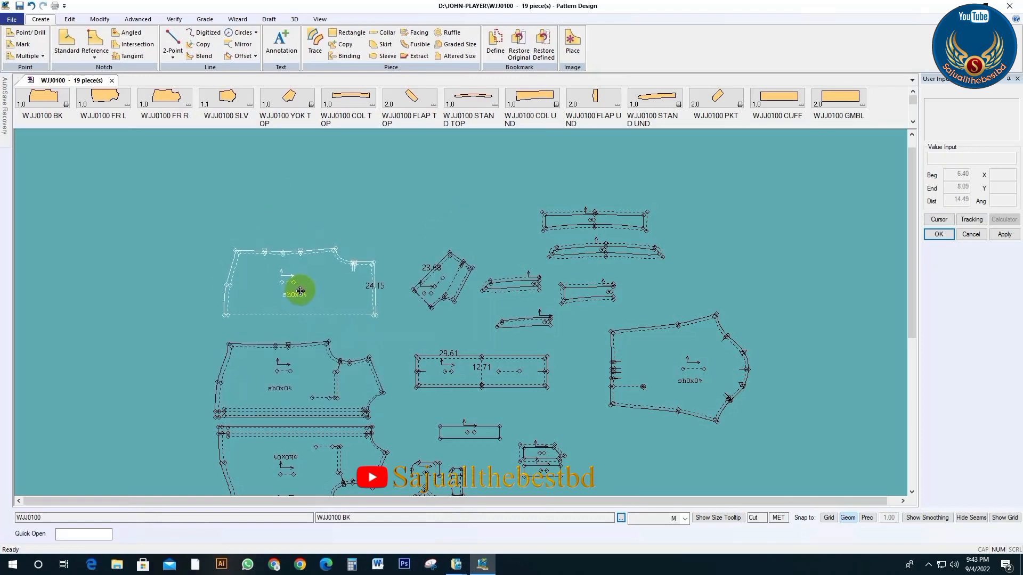
scroll(286, 216, "down", 3)
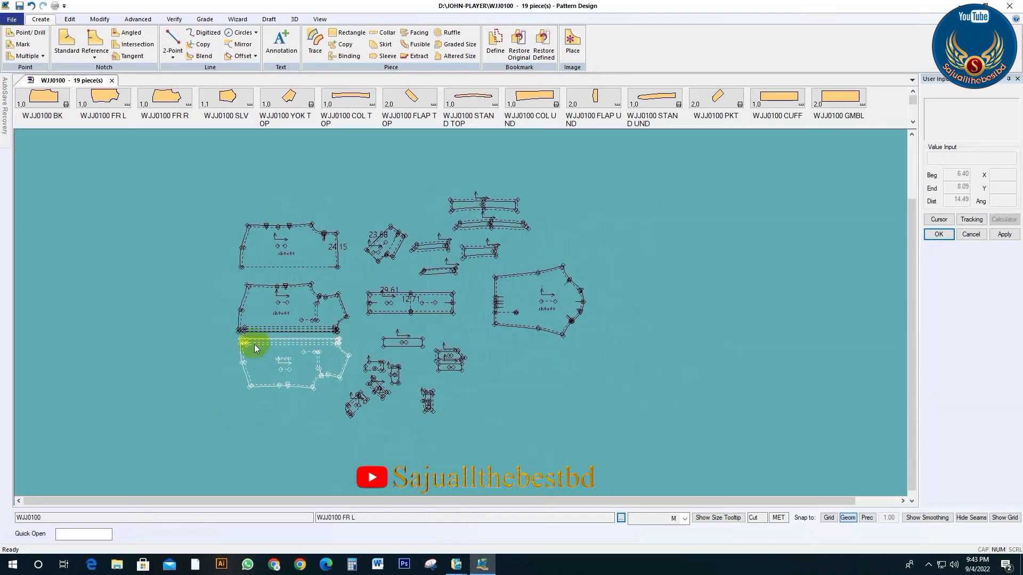
scroll(254, 344, "up", 5)
mouse_move(364, 371)
left_mouse_down()
mouse_move(341, 355)
mouse_move(354, 353)
left_mouse_up()
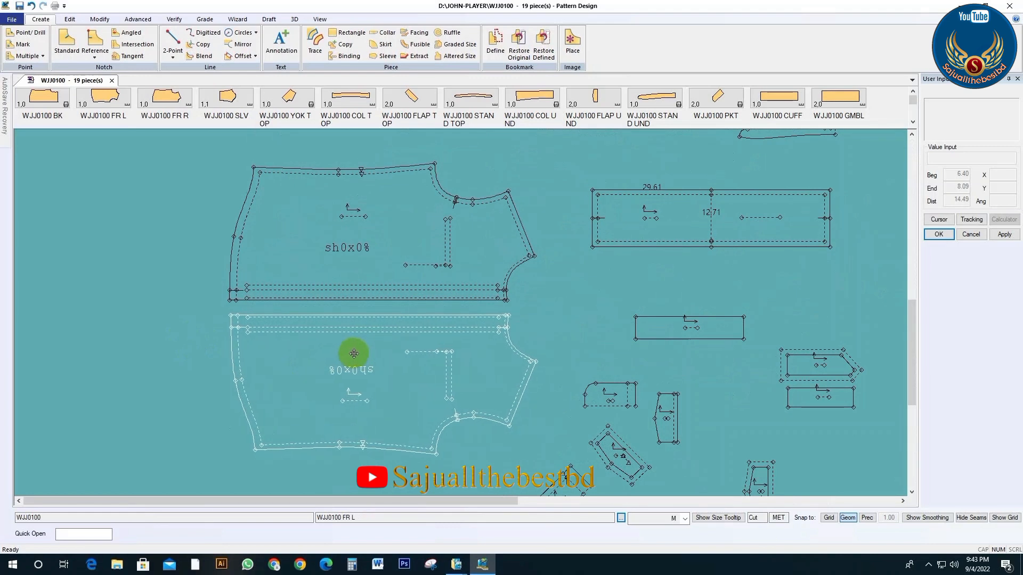
scroll(309, 410, "down", 3)
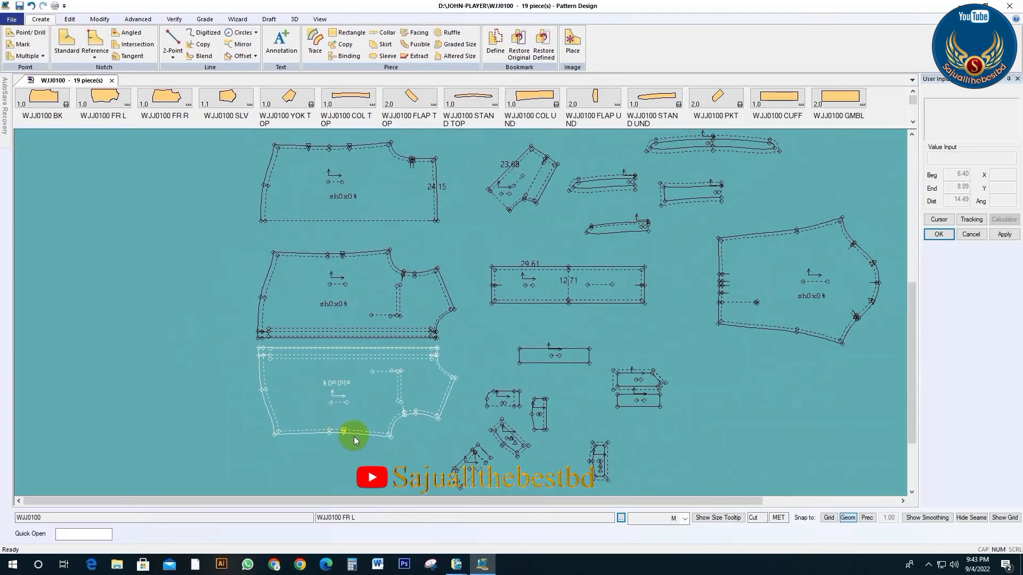
scroll(325, 421, "down", 1)
scroll(662, 415, "down", 2)
scroll(194, 370, "down", 3)
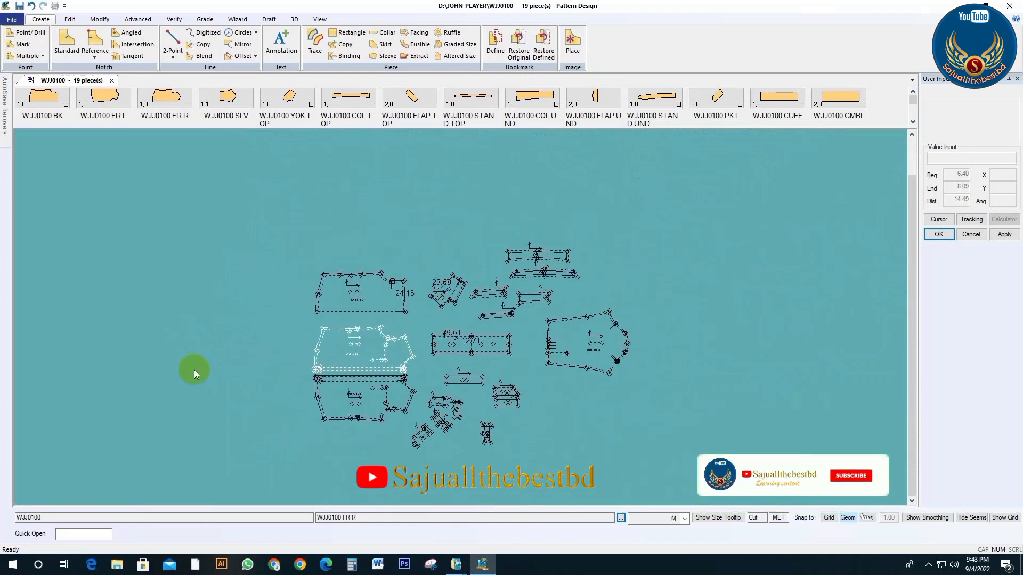
Move the WJJ0100 FR R front piece out of the layout to an empty area beside the other pieces
scroll(666, 293, "down", 1)
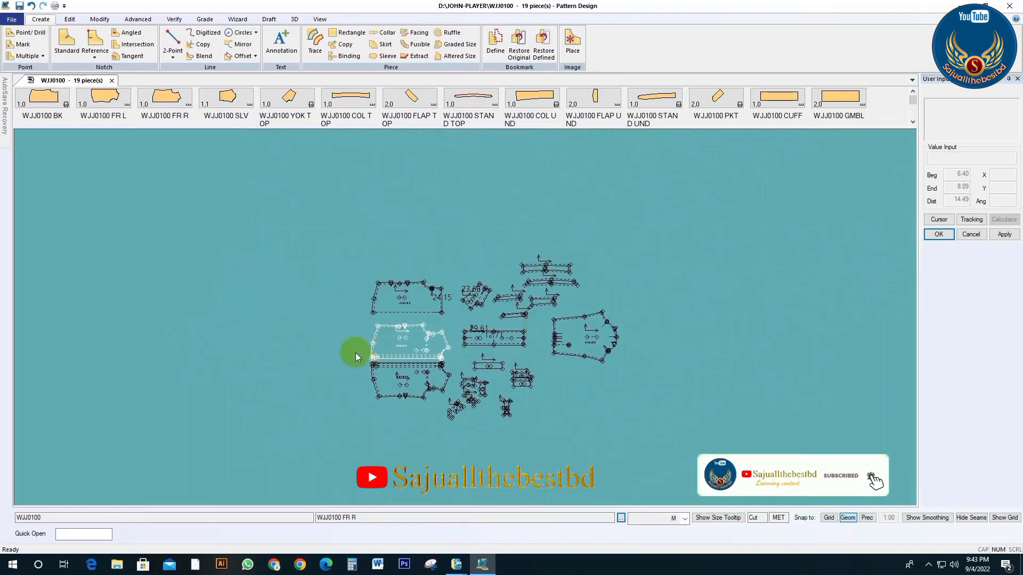
scroll(322, 356, "up", 2)
scroll(295, 357, "up", 1)
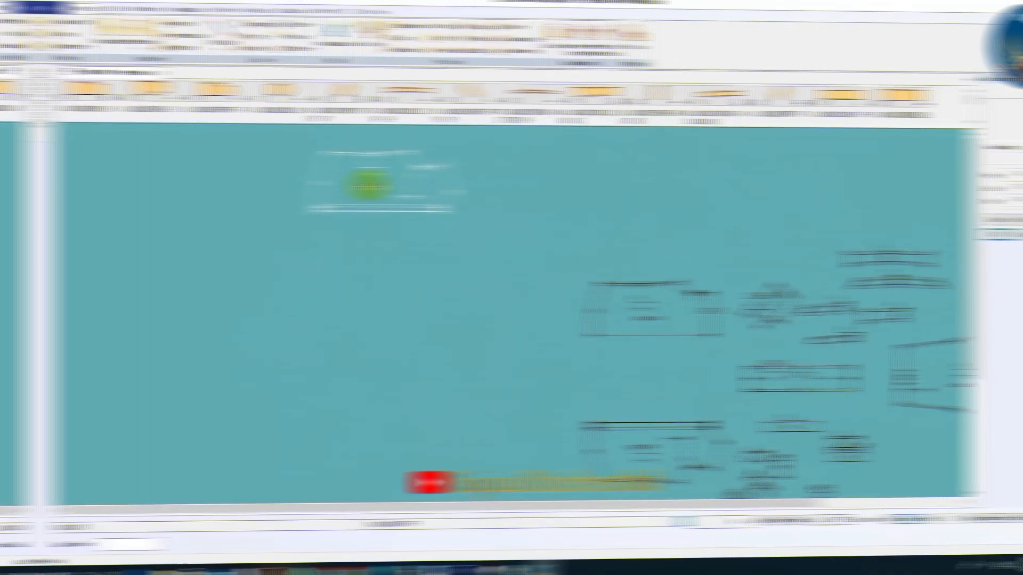
scroll(318, 228, "up", 2)
scroll(318, 304, "up", 1)
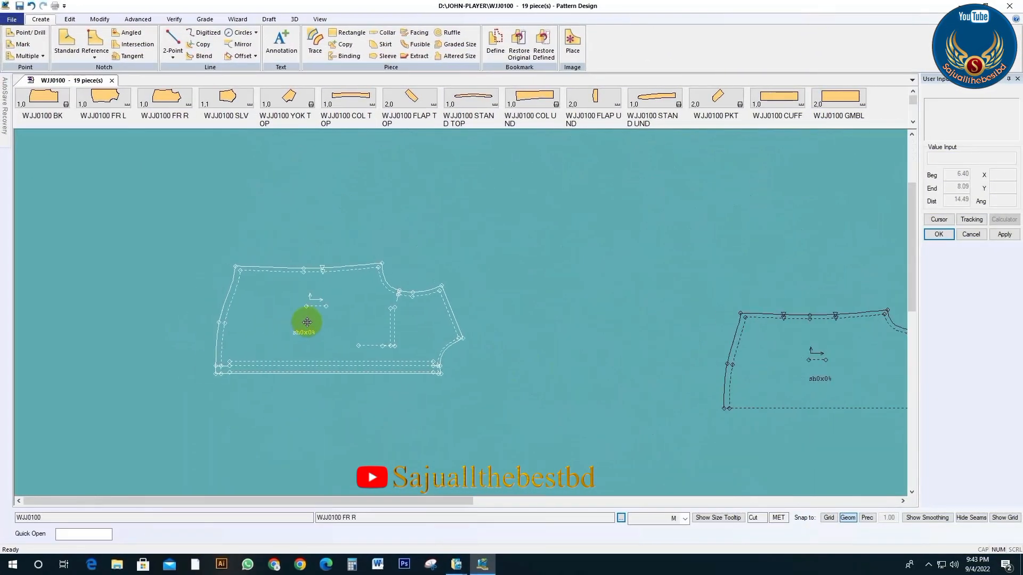
Display the graded size nest of the WJJ0100 FR R piece
left_click(353, 321)
left_click(344, 301)
scroll(280, 251, "up", 4)
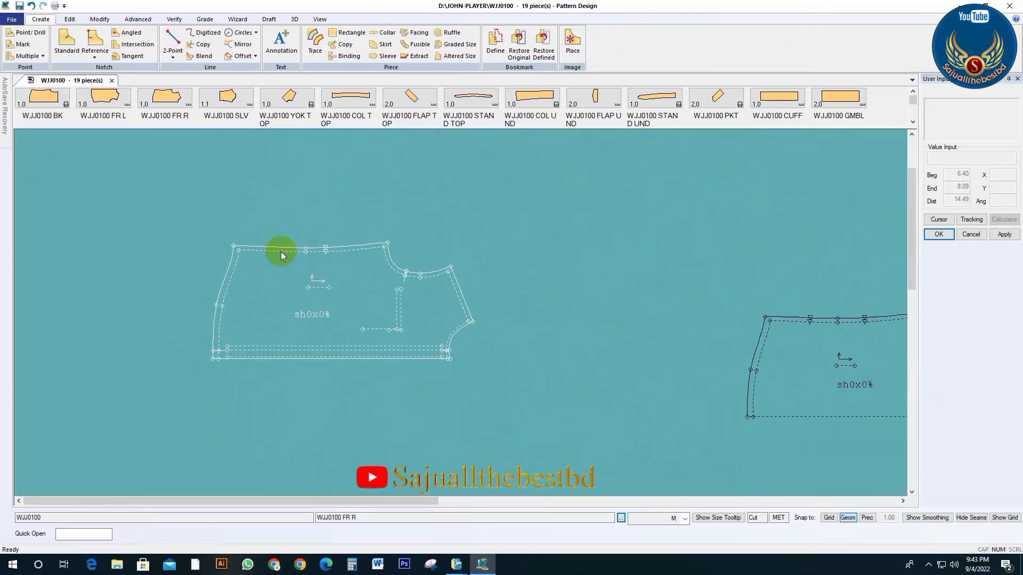
left_click(337, 309)
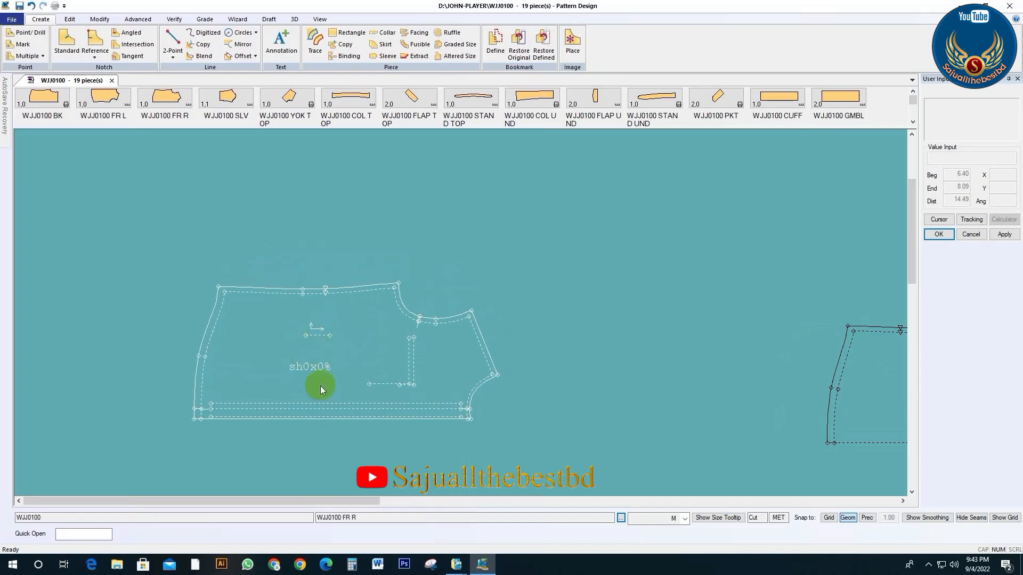
scroll(305, 382, "up", 1)
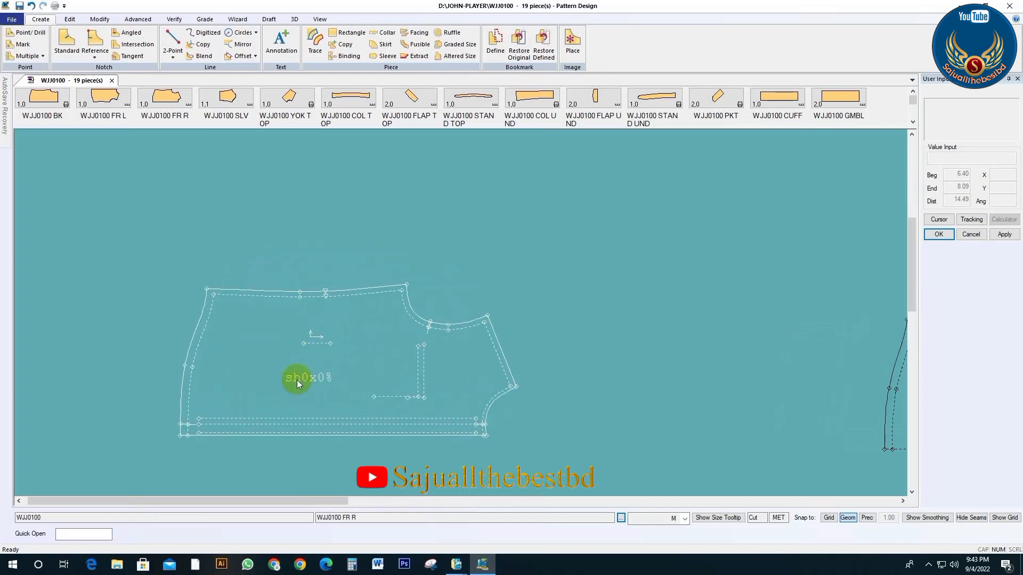
left_click(285, 327)
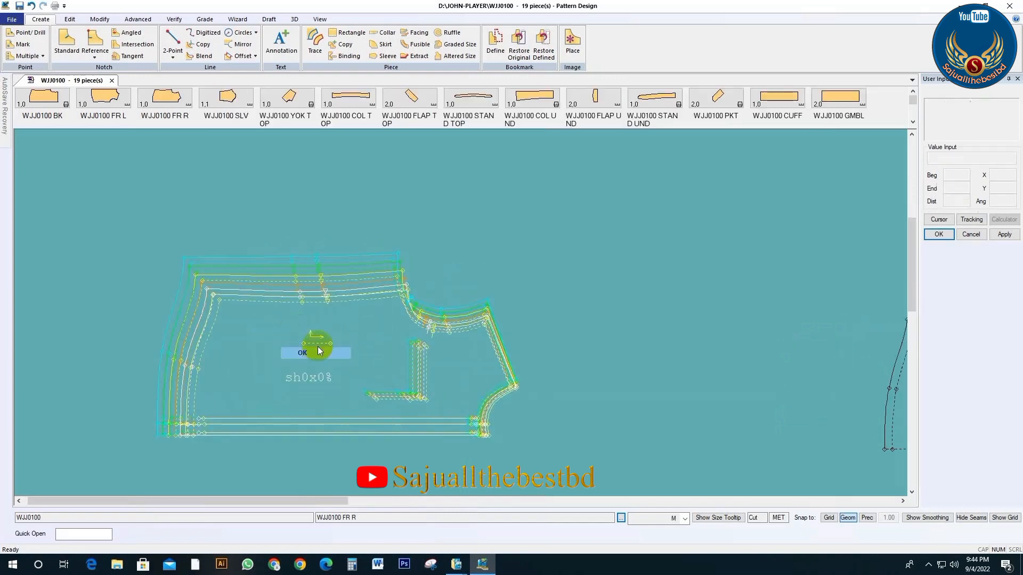
Hide the seams on the FR R graded nest and shift the nest to leave free space beside it
scroll(348, 338, "up", 1)
scroll(187, 382, "up", 3)
left_click(971, 518)
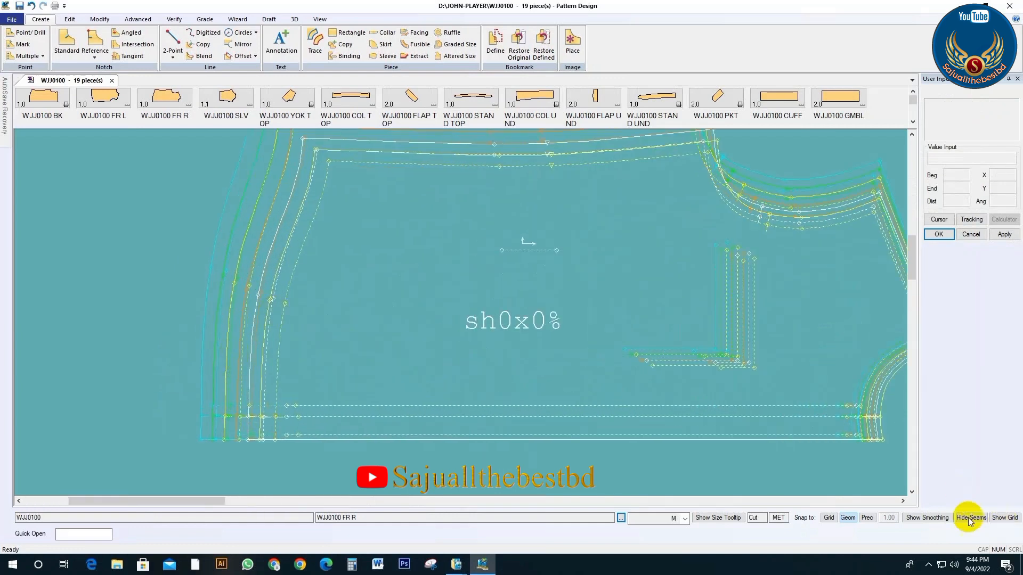
middle_click_drag(513, 326, 472, 375)
scroll(480, 377, "down", 3)
scroll(192, 434, "up", 3)
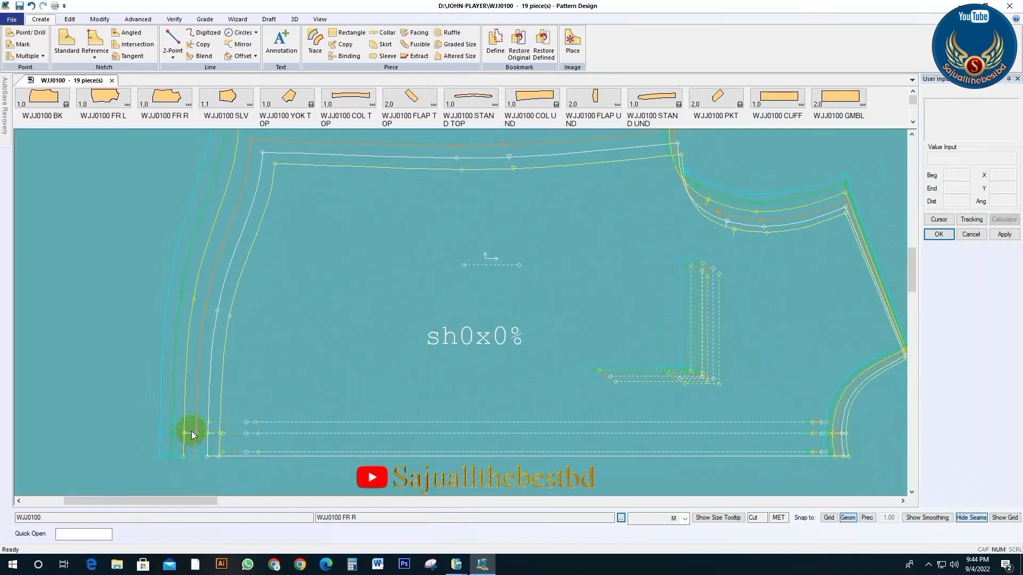
scroll(204, 429, "up", 2)
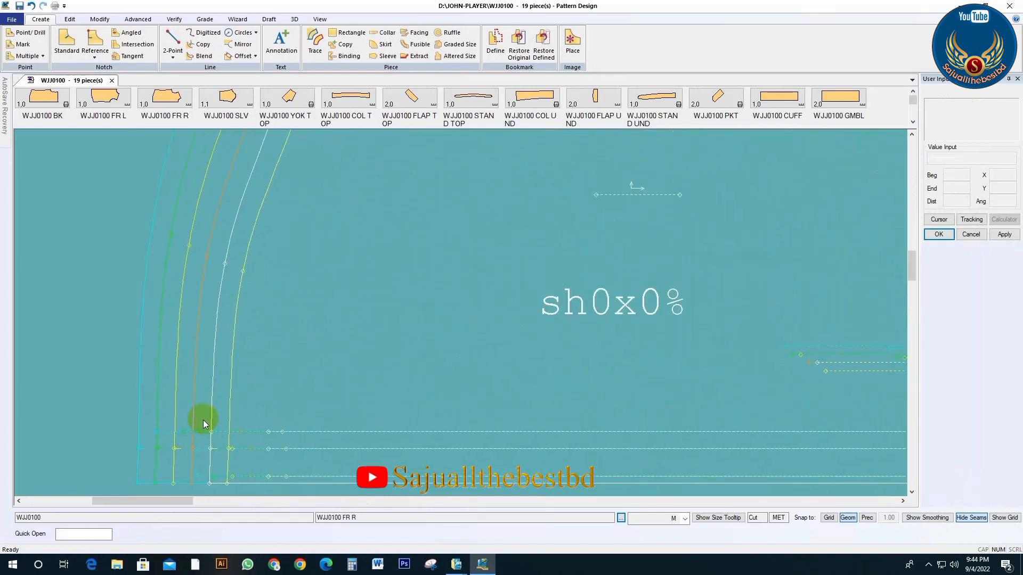
scroll(369, 394, "down", 3)
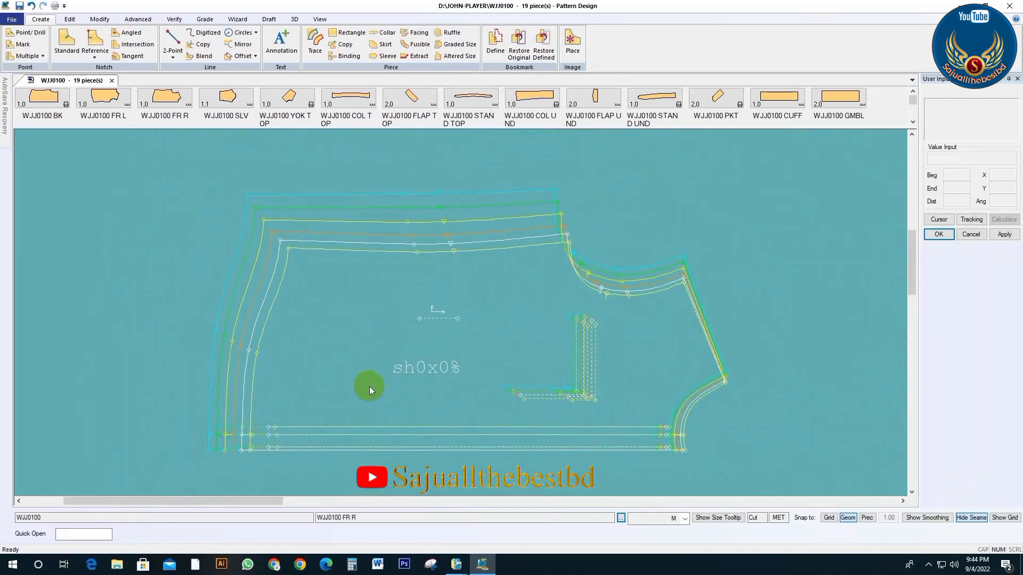
middle_click_drag(510, 325, 374, 335)
scroll(373, 336, "down", 2)
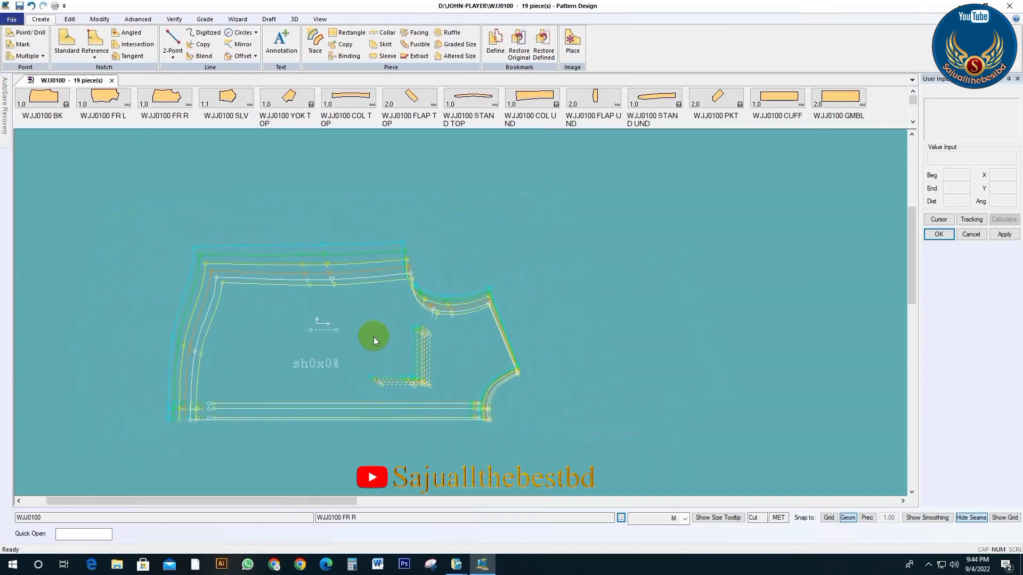
scroll(373, 337, "down", 1)
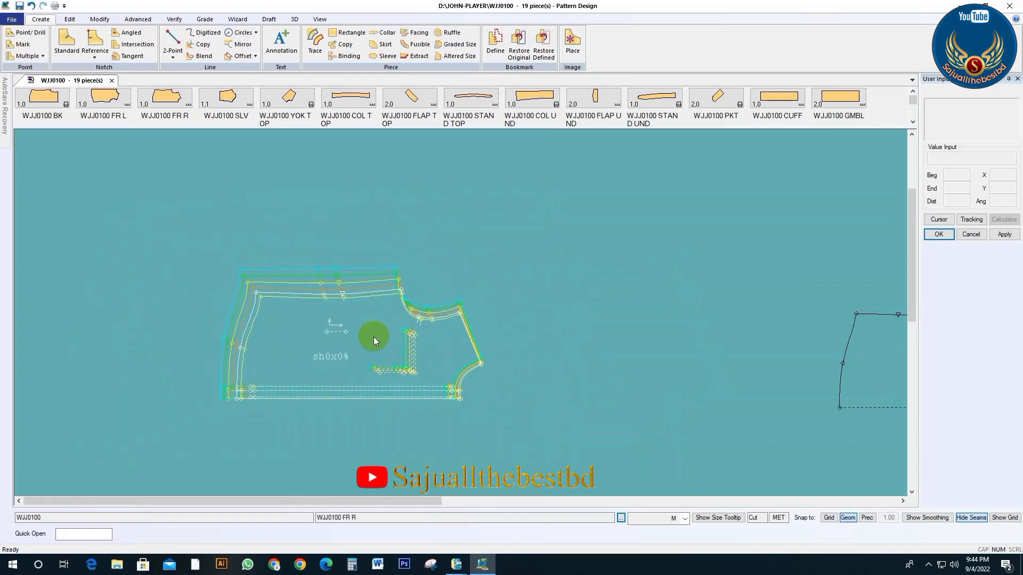
left_click_drag(367, 341, 243, 383)
Create a Graded Size copy of the FR R piece in size S and place it in the free area beside the nest
left_click(70, 19)
left_click(39, 20)
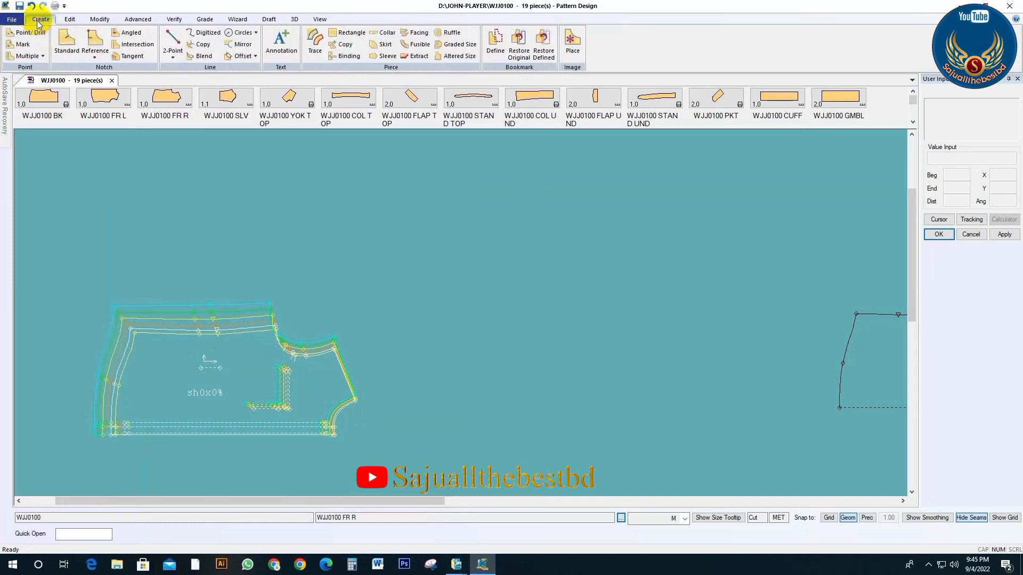
left_click(461, 46)
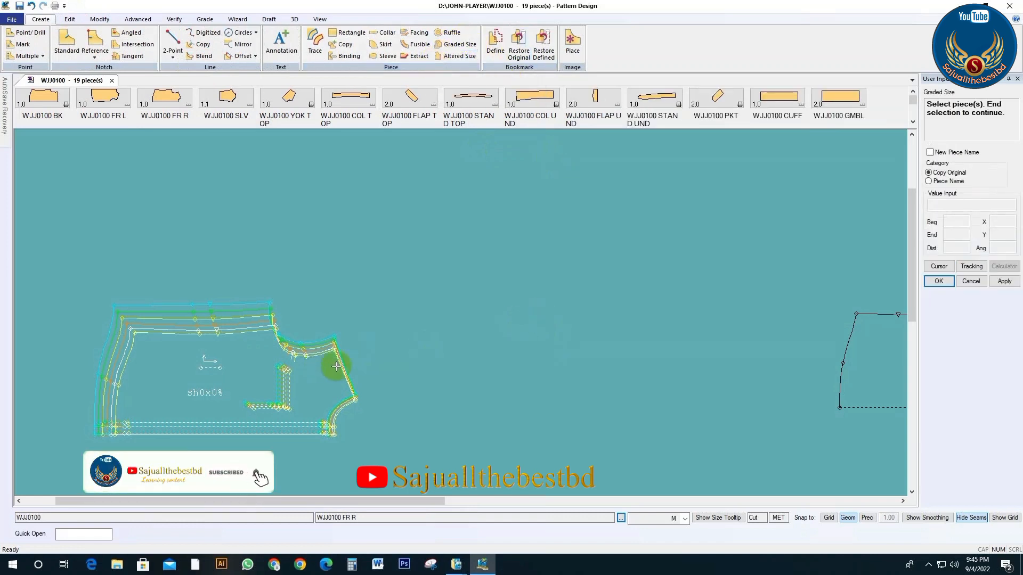
left_click(177, 371)
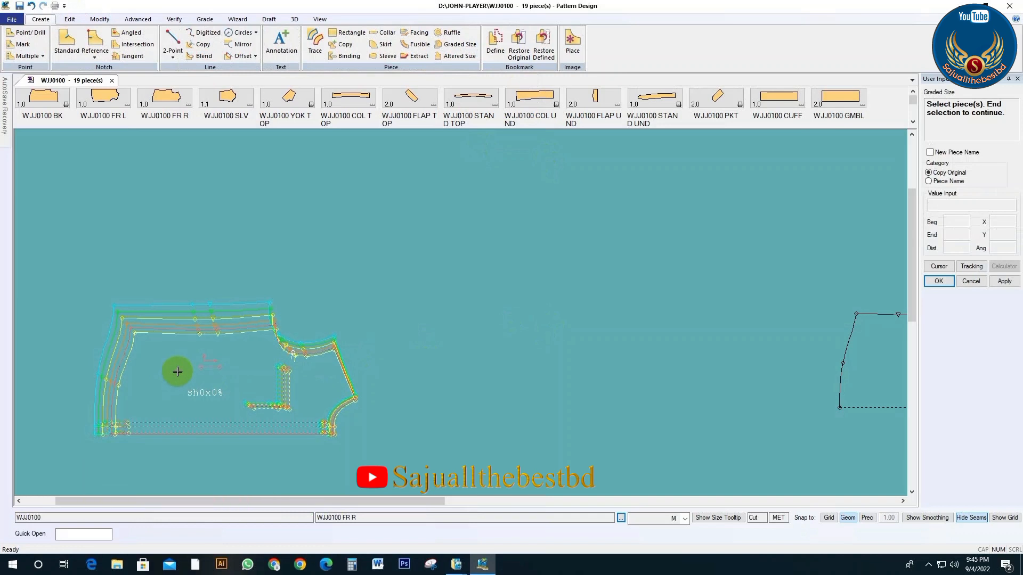
scroll(388, 270, "down", 1)
scroll(249, 386, "up", 3)
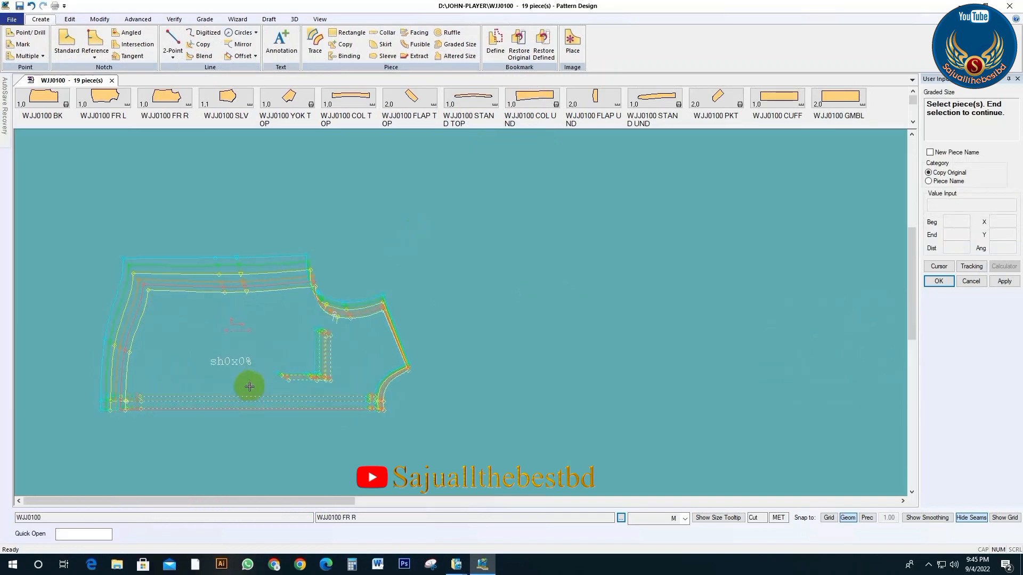
right_click(243, 337)
left_click(250, 342)
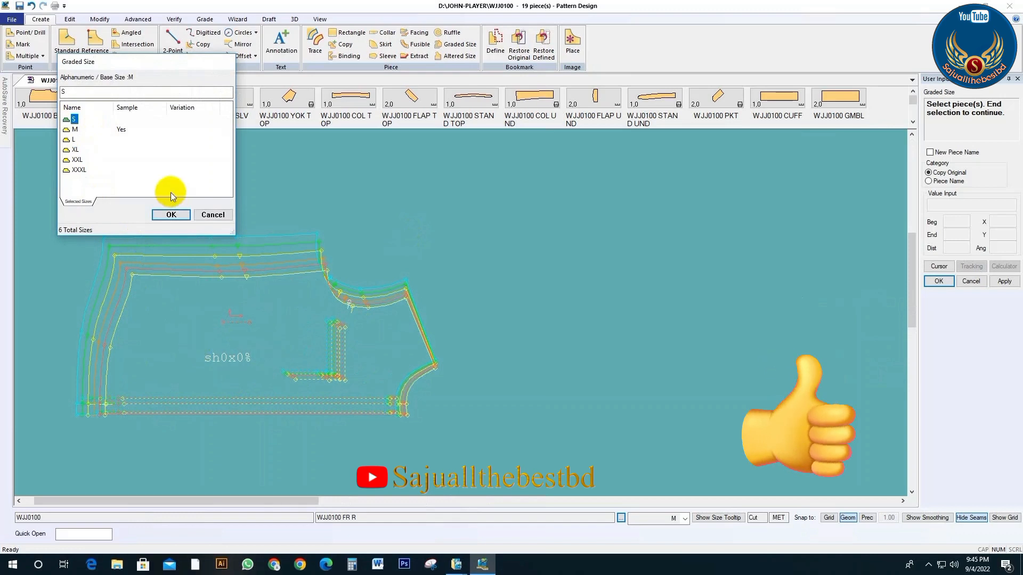
left_click(170, 214)
scroll(128, 325, "down", 2)
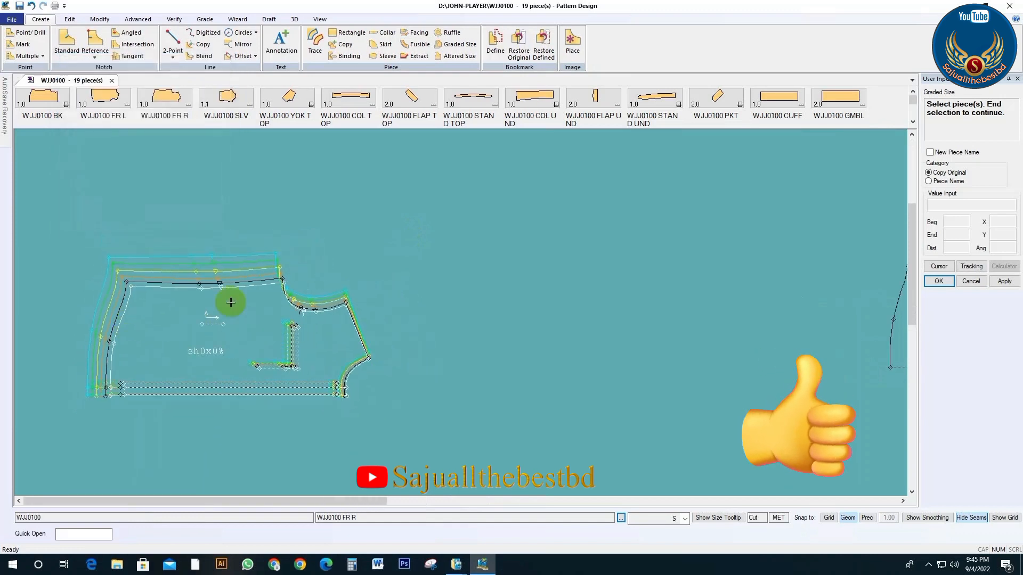
left_click(224, 336)
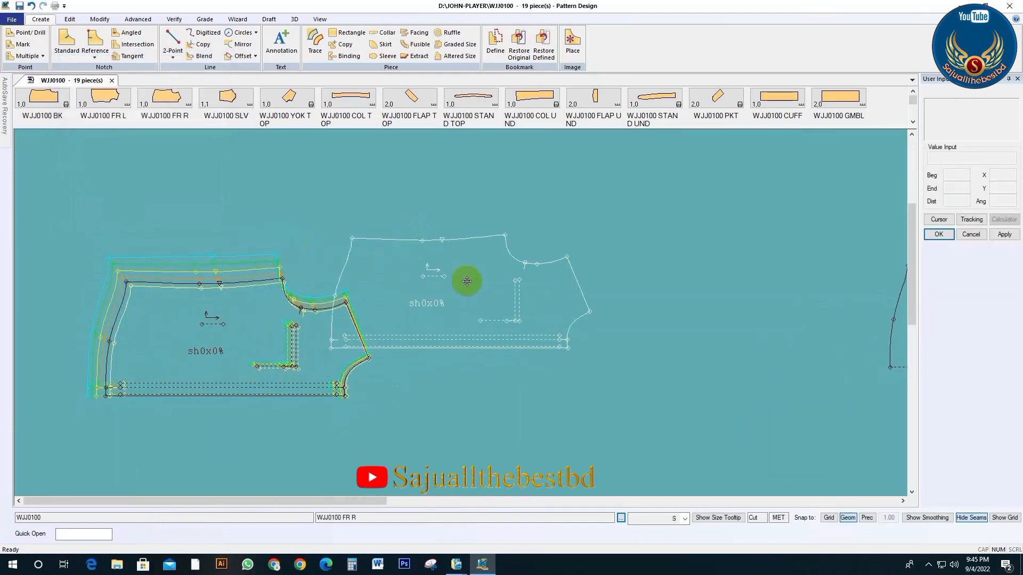
left_click(626, 233)
Move the FR R nest upward, create its Graded Size copy in size L and place it below the S copy
left_click_drag(181, 346, 157, 269)
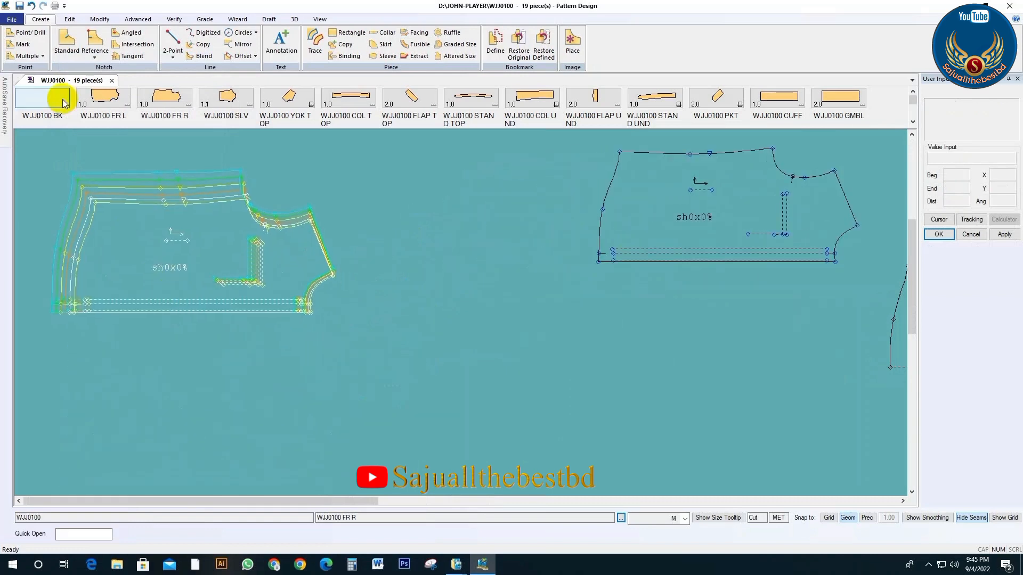
left_click(456, 48)
left_click(191, 243)
right_click(191, 243)
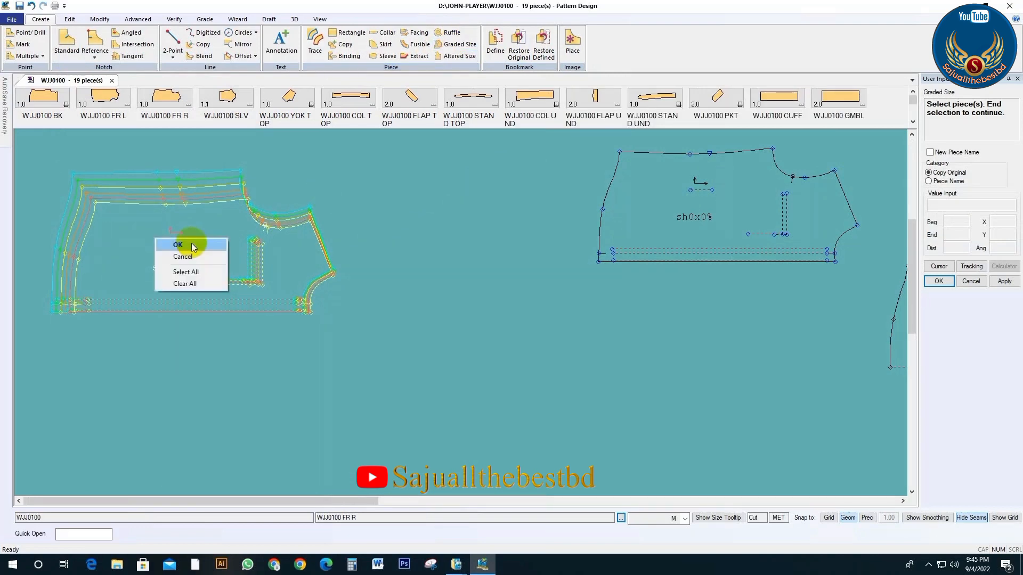
left_click(191, 243)
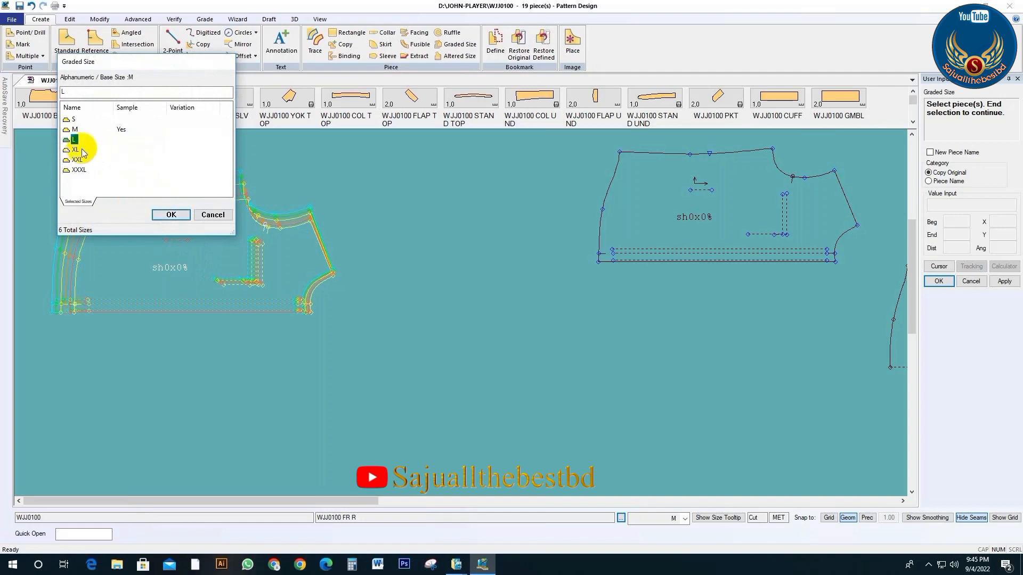
left_click(171, 215)
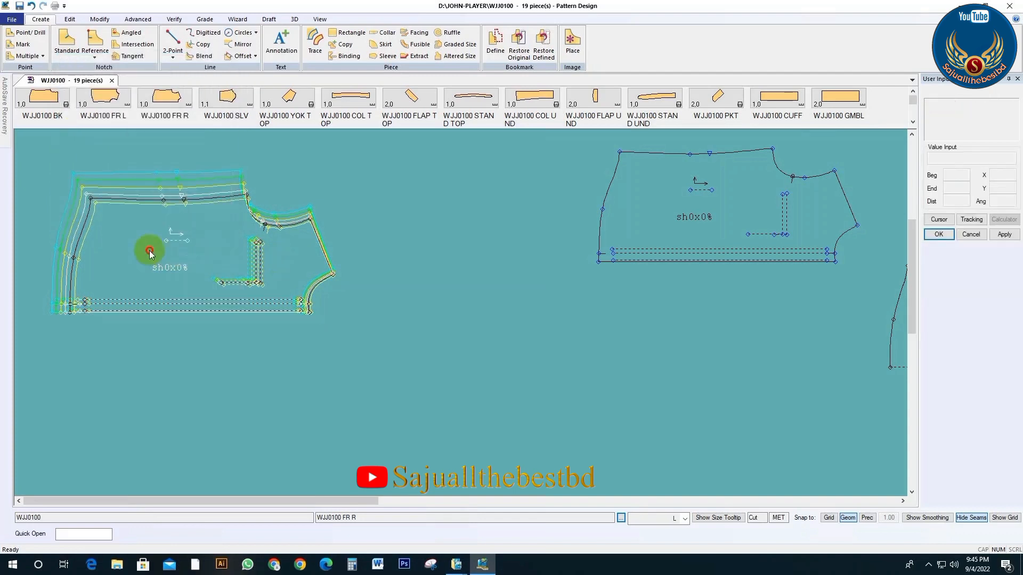
left_click(675, 338)
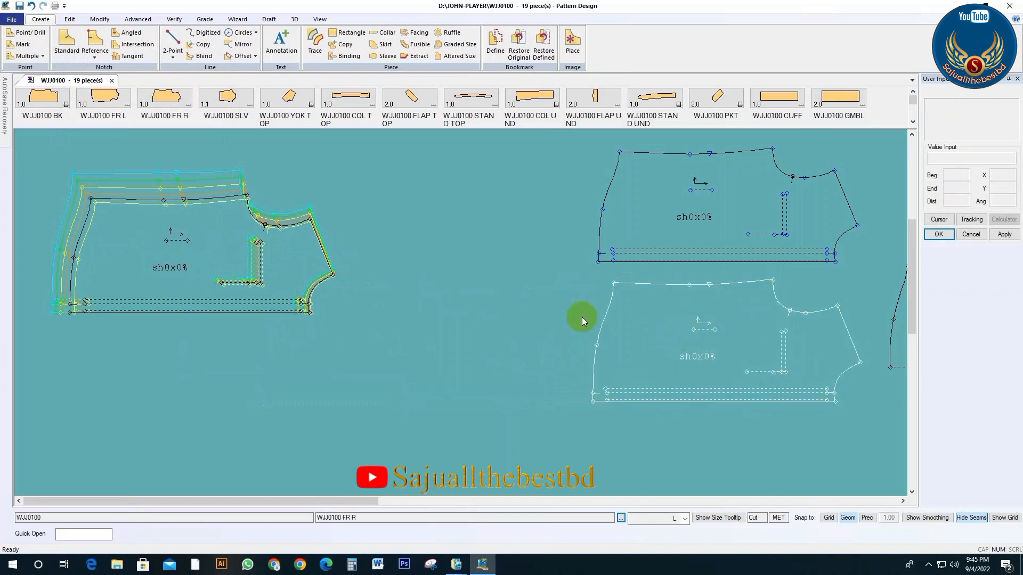
Create a Graded Size copy of the FR R piece in size XL and place it between the nest and the S copy
left_click(450, 44)
left_click(179, 230)
right_click(178, 230)
left_click(178, 231)
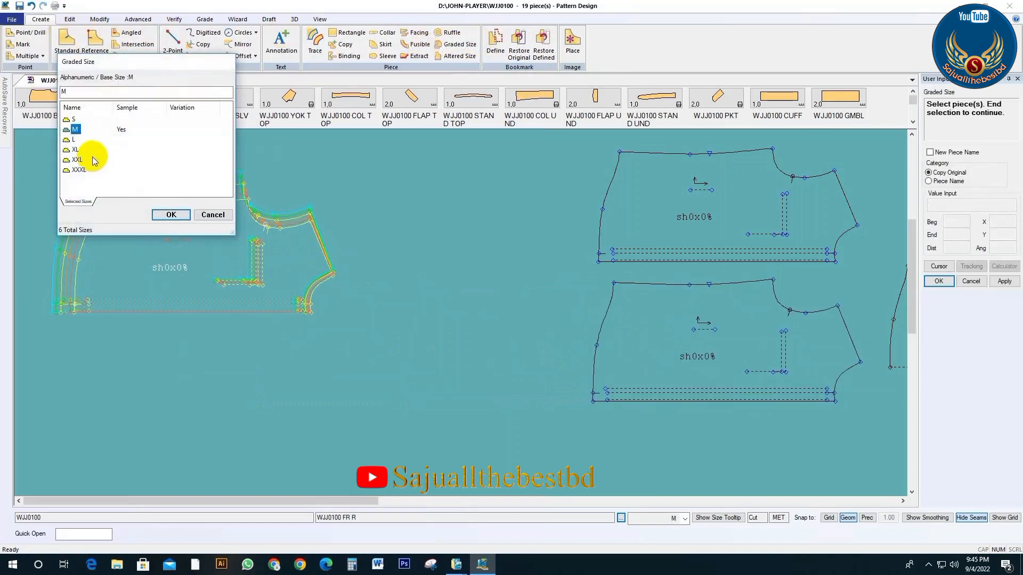
left_click(172, 215)
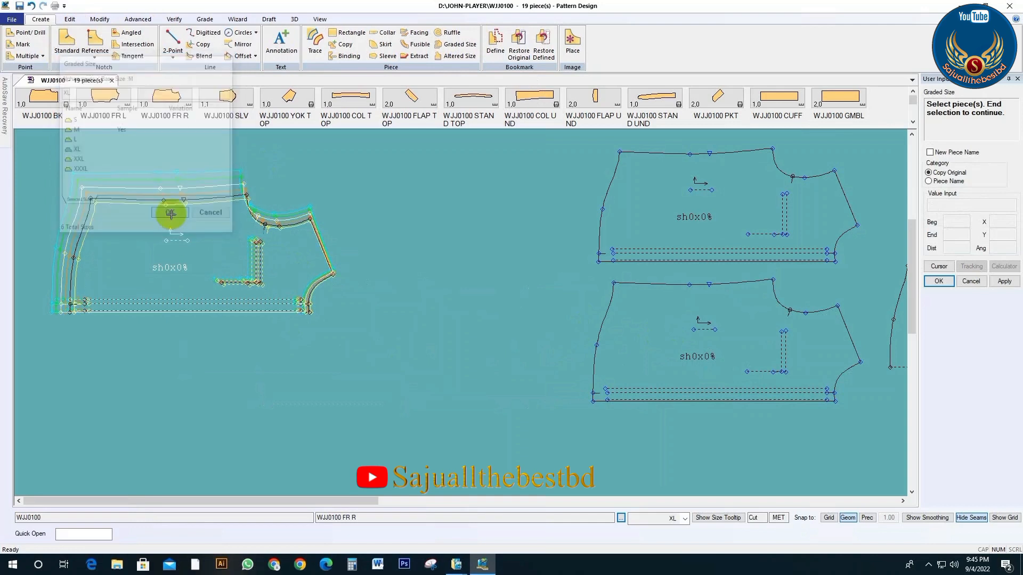
right_click(181, 234)
left_click(182, 236)
left_click(432, 193)
Reposition the FR R nest and the XL copy so that the pieces sit side by side without overlapping
scroll(610, 266, "down", 1)
left_click_drag(204, 264, 178, 237)
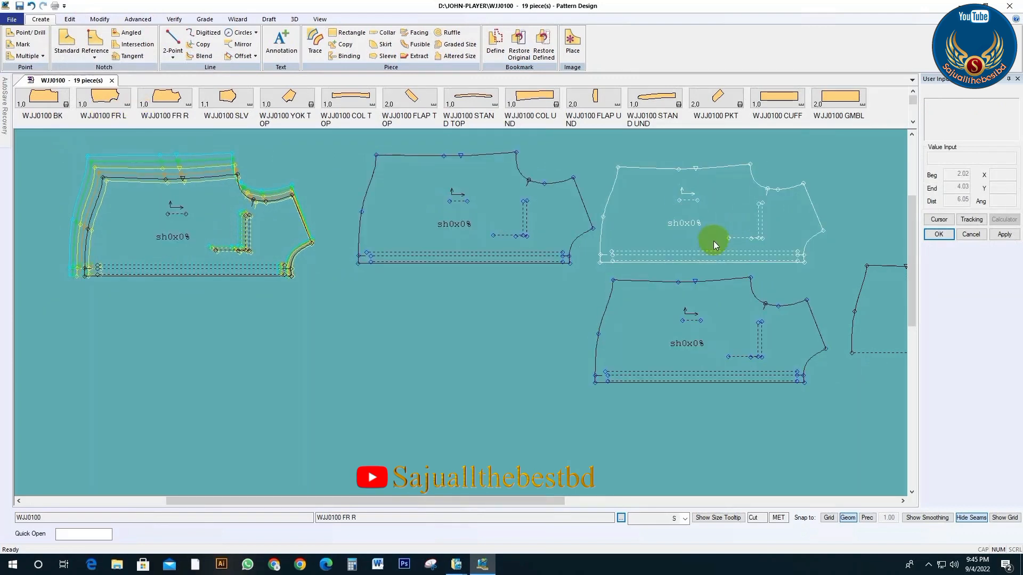
left_click_drag(474, 223, 449, 223)
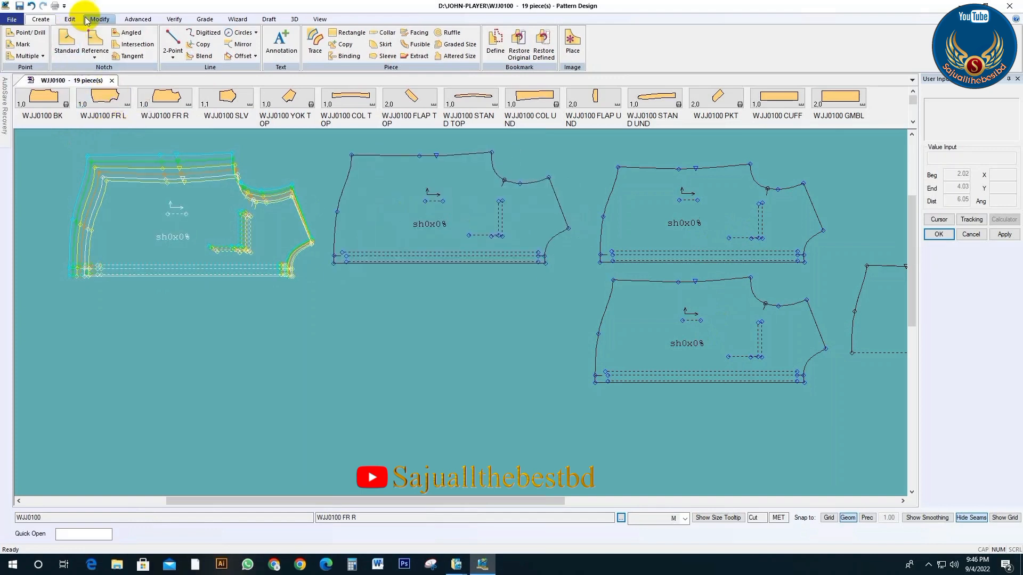
Create a Graded Size copy of the FR R piece in size XXXL and place it below the XL copy
left_click(439, 48)
left_click(194, 204)
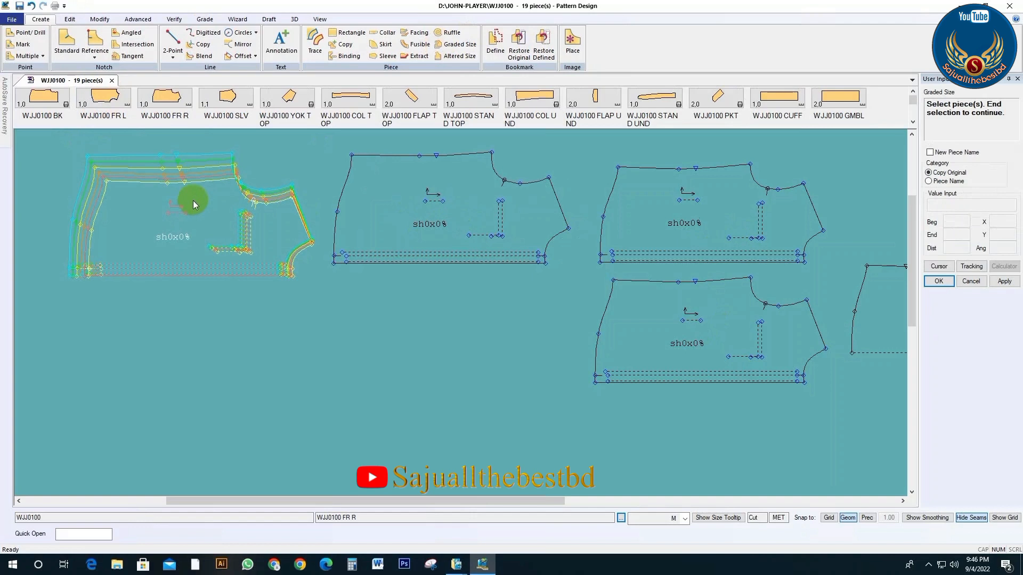
right_click(216, 214)
left_click(77, 170)
left_click(171, 214)
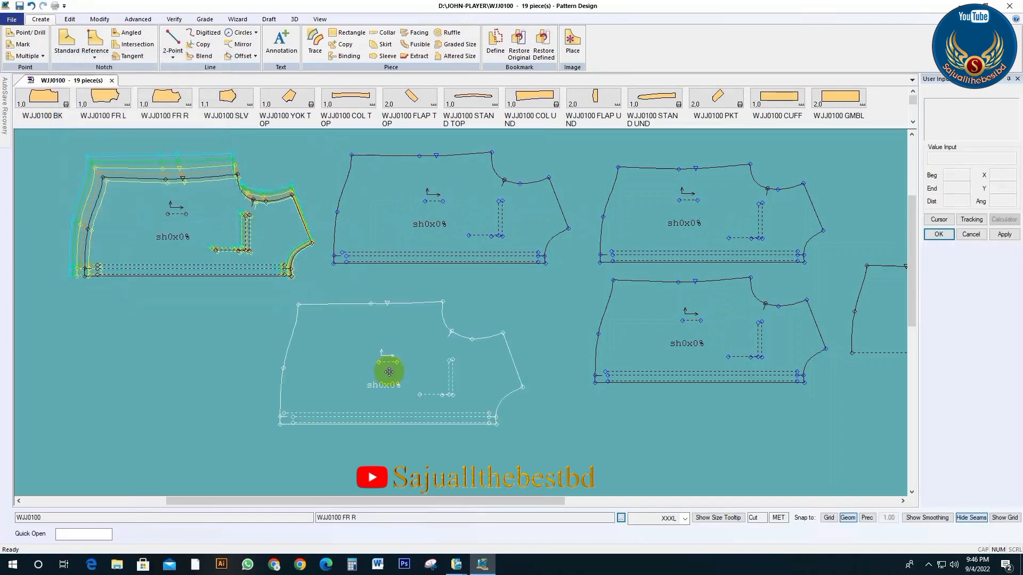
left_click(392, 395)
Spread the pieces apart by moving the L and XXXL copies lower and the FR R nest slightly down and left
left_click(589, 394)
left_click(413, 410)
left_click(429, 391)
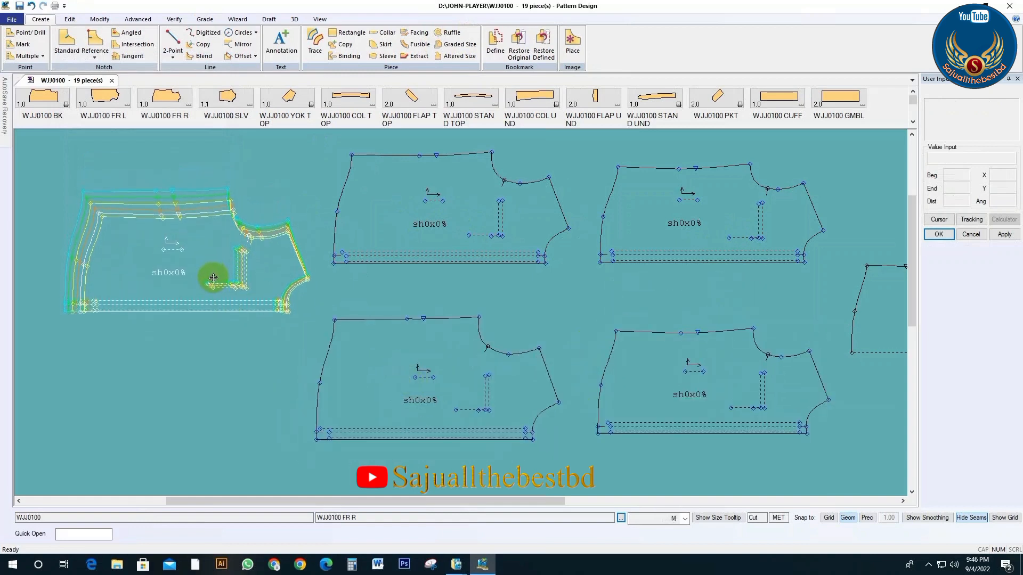
left_click(201, 255)
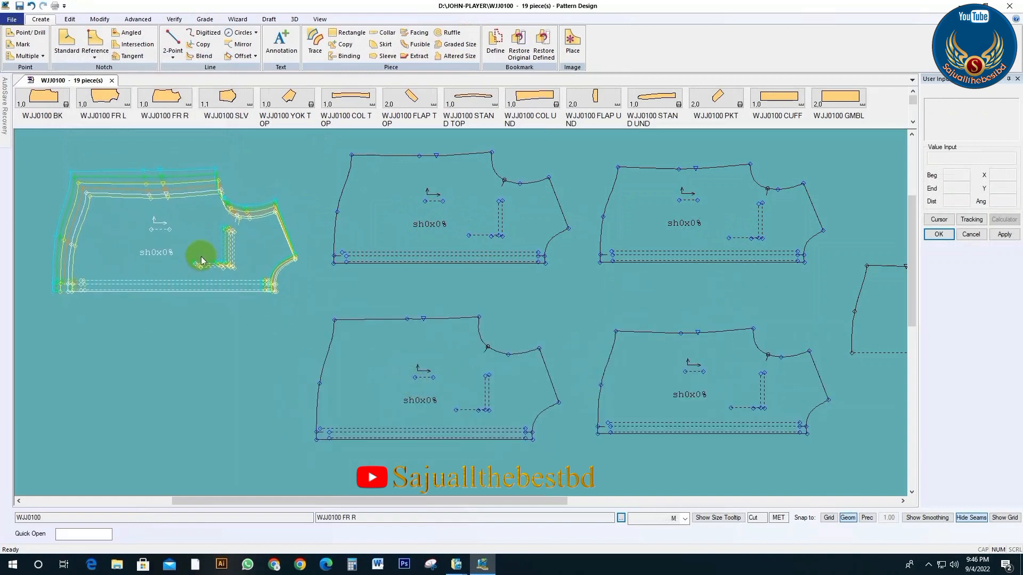
Shift the XL copy slightly left and place the XXXL copy close beneath it
left_click(525, 337)
left_click(474, 346)
left_click(445, 238)
left_click(427, 238)
left_click(466, 331)
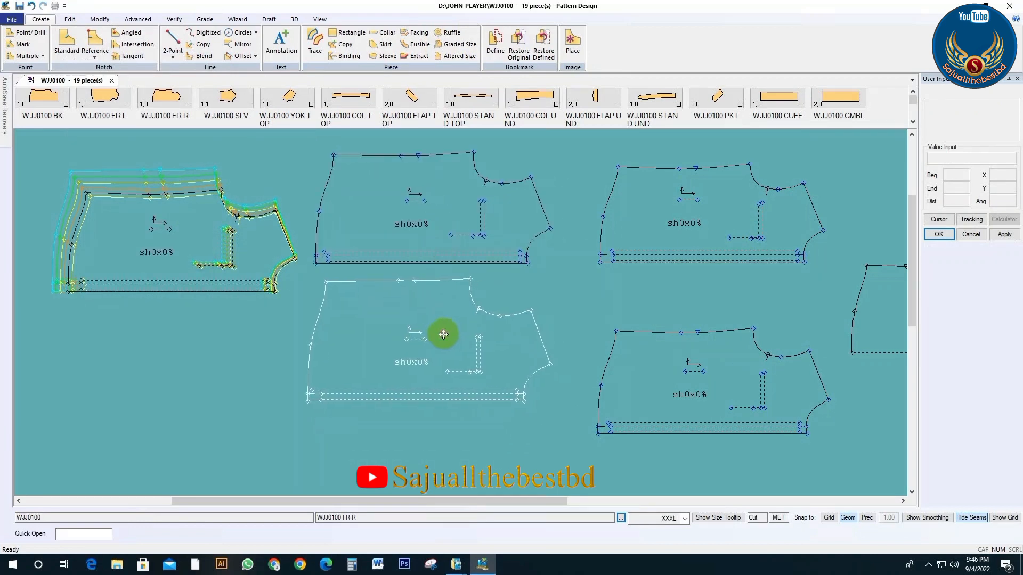
left_click(445, 325)
Move the S copy left toward the XL copy and bring the L copy up close beneath it
left_click(717, 400)
left_click(696, 375)
left_click(693, 251)
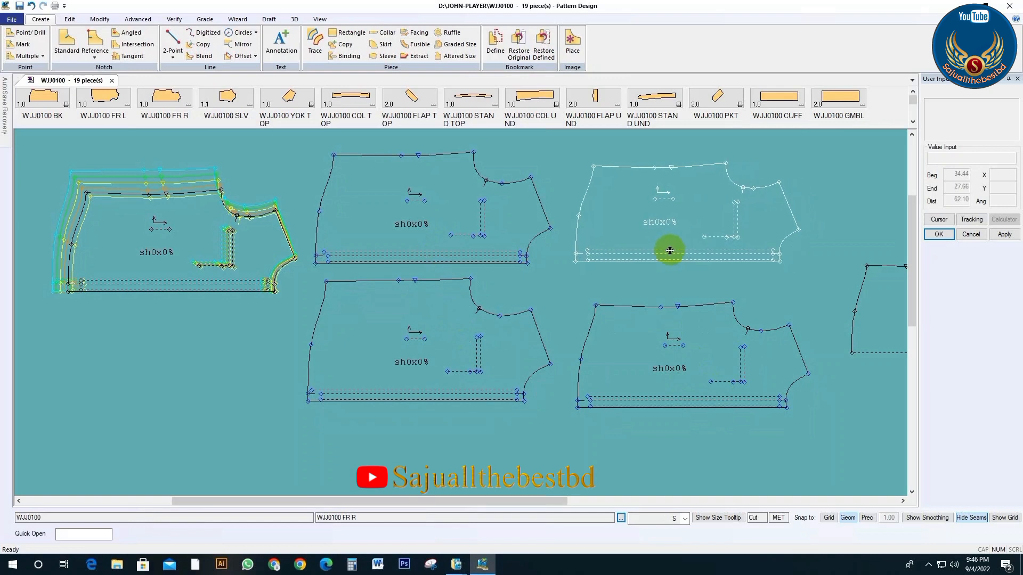
left_click(662, 248)
left_click(669, 358)
left_click(662, 326)
Fine-tune the lower row by shifting the XXXL copy left and lowering both the L and XXXL copies slightly
left_click(457, 358)
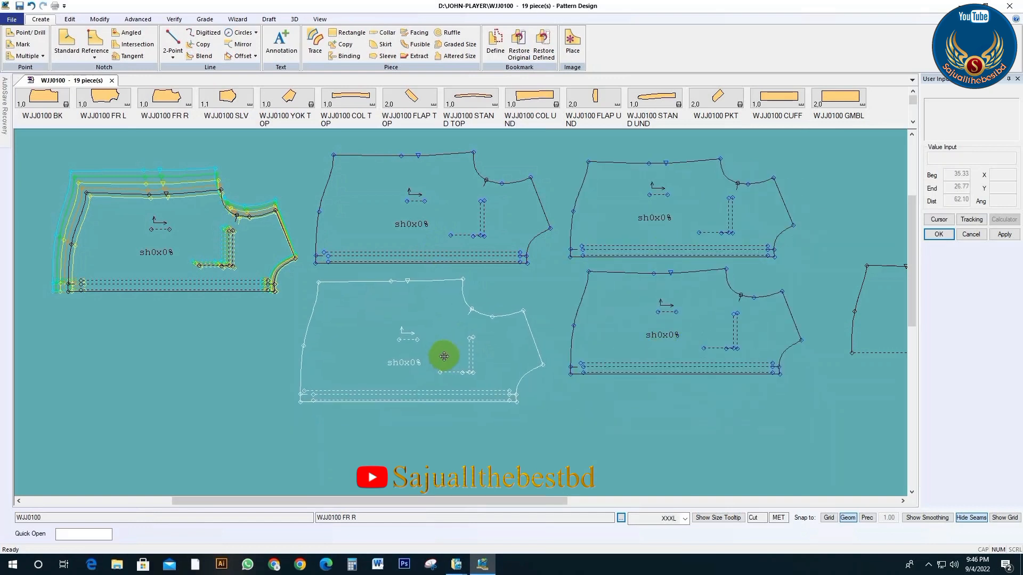
left_click(429, 356)
left_click(714, 351)
left_click(714, 364)
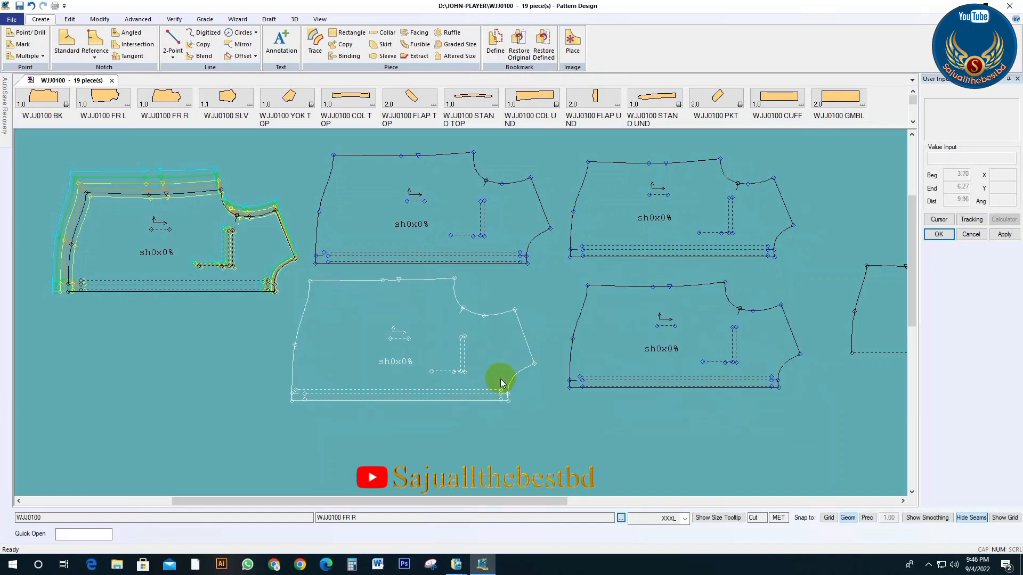
left_click(638, 331)
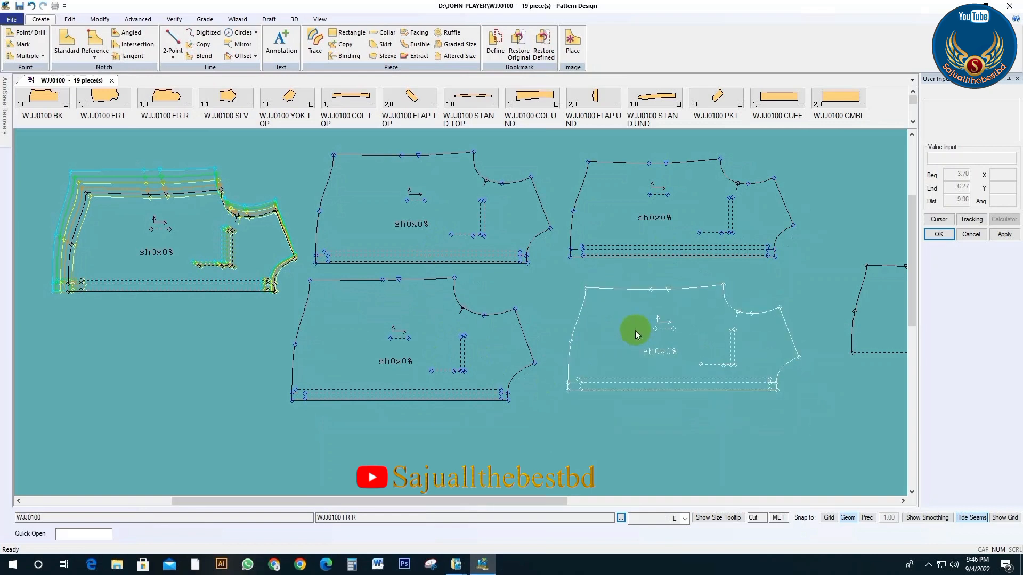
left_click(635, 331)
left_click(444, 356)
left_click(442, 362)
Shift the FR R nest, the XL copy and the XXXL copy a little further left to even out the layout
left_click(218, 256)
left_click(203, 248)
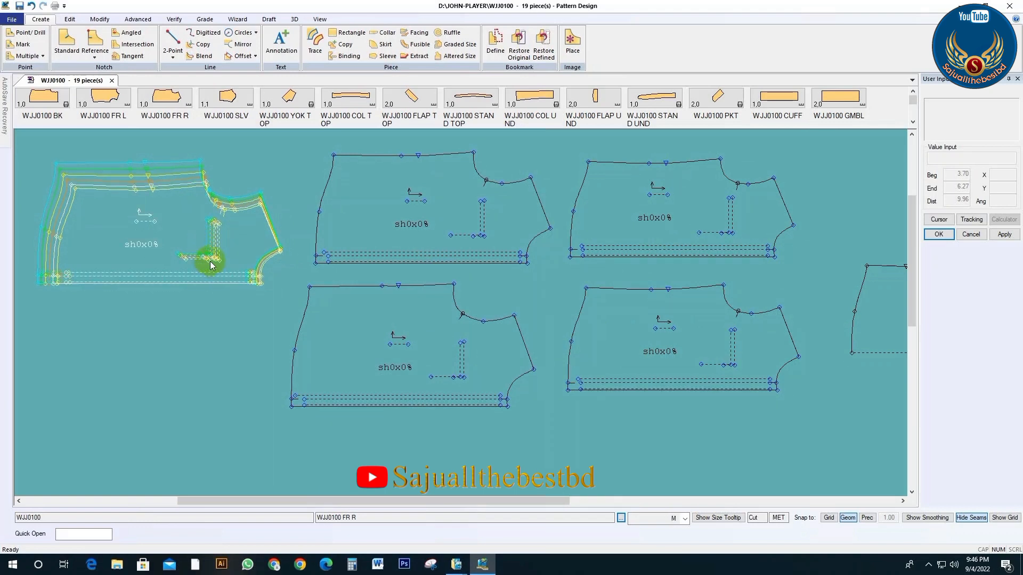
left_click(427, 229)
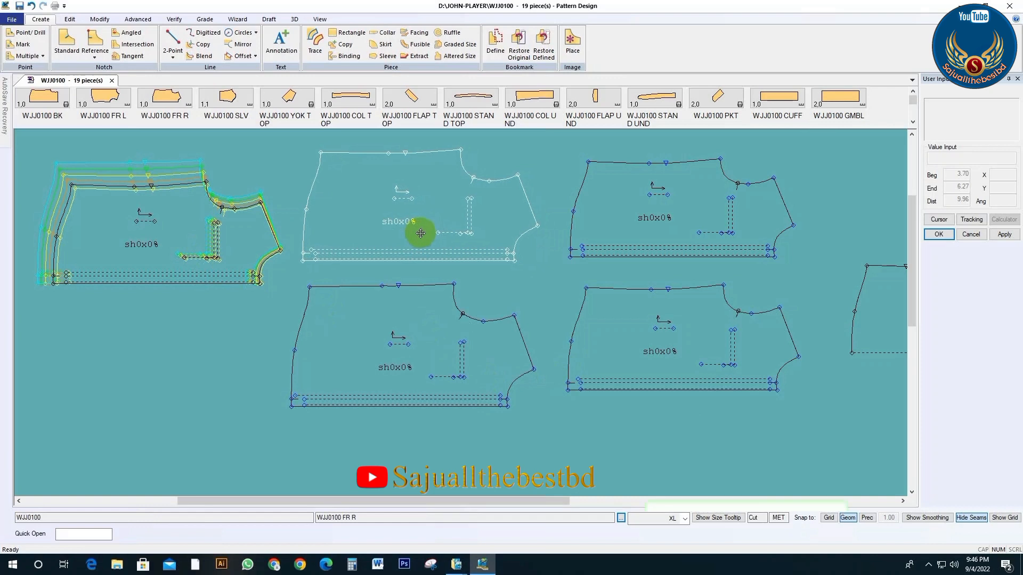
left_click(415, 232)
left_click(393, 338)
left_click(384, 341)
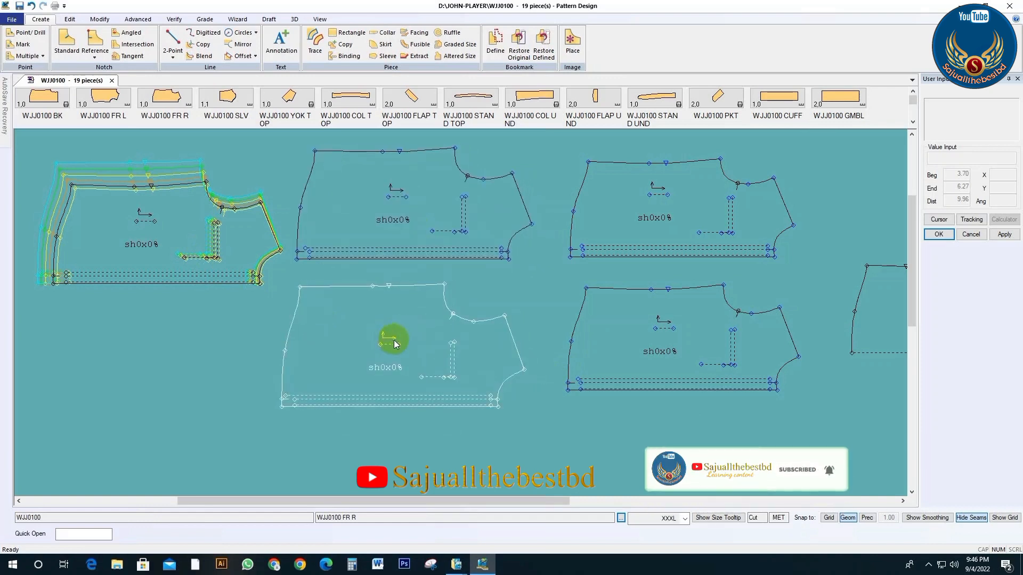